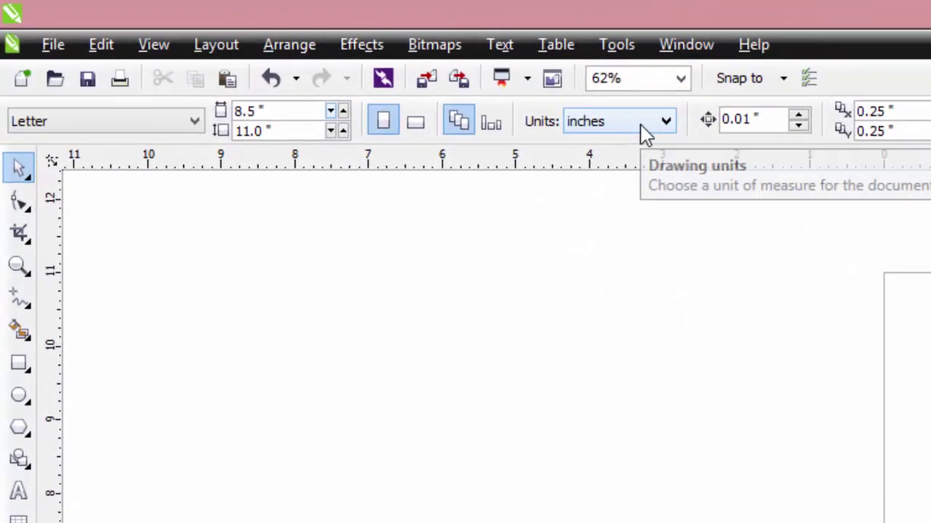
Set the page size to 6 inches wide by 4 inches high.
{"action": "left_click", "coordinate": [645, 136]}
{"action": "left_click", "coordinate": [619, 152]}
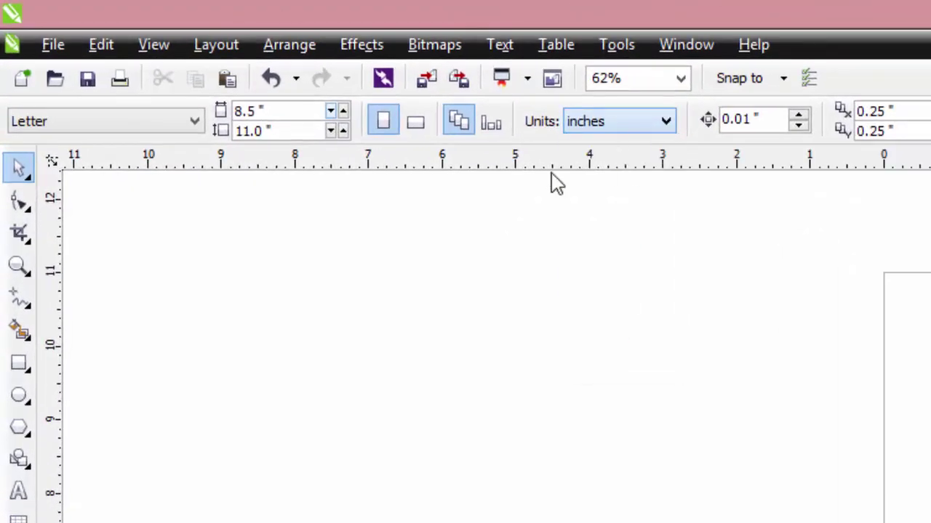
{"action": "double_click", "coordinate": [298, 112]}
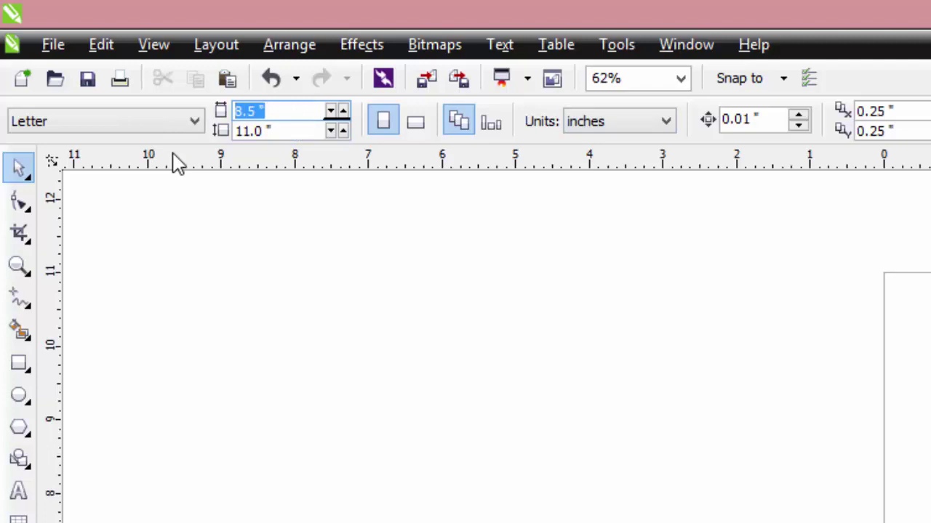
{"action": "type", "text": "6"}
{"action": "key", "text": "Tab"}
{"action": "type", "text": "4"}
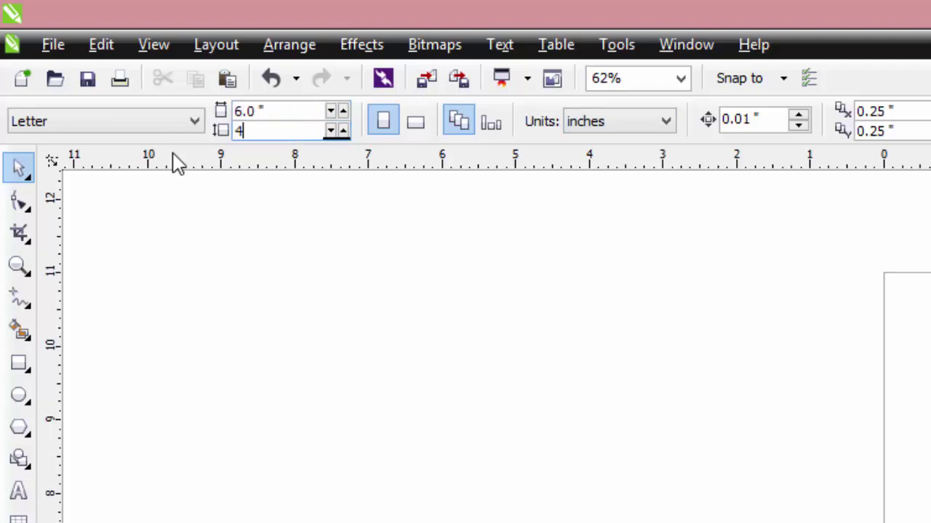
{"action": "left_click", "coordinate": [270, 112]}
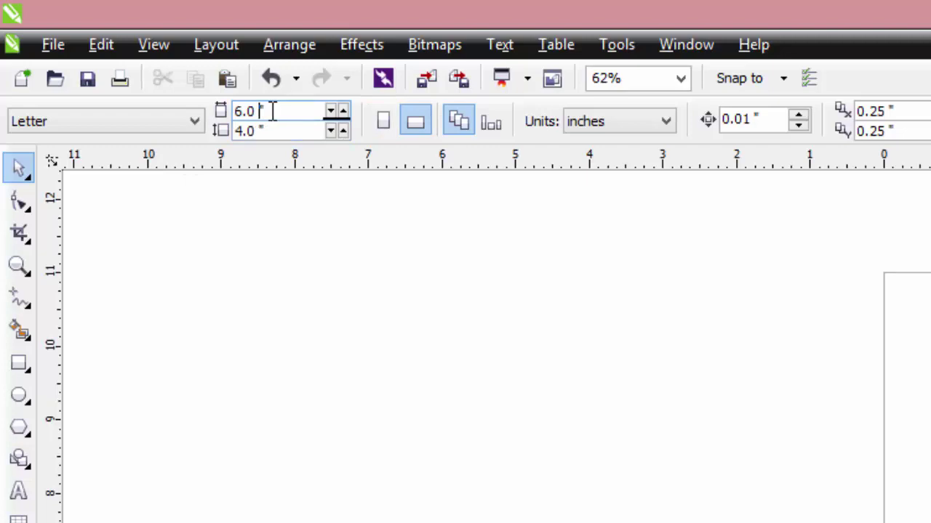
{"action": "double_click", "coordinate": [273, 110]}
{"action": "double_click", "coordinate": [245, 131]}
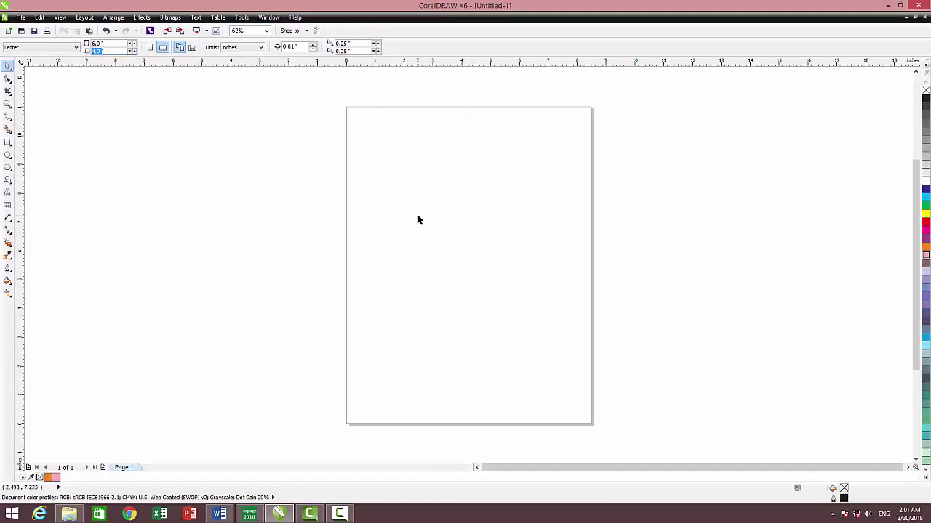
{"action": "key", "text": "Return"}
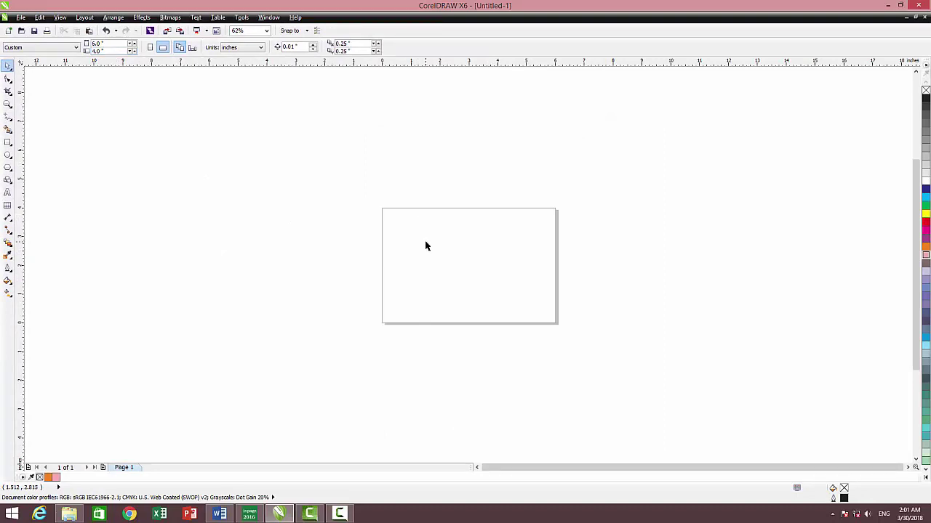
Add a page-sized rectangle and draw a smaller one about 1.36 by 1.49 inches inside the page's upper-left corner.
{"action": "scroll", "coordinate": [426, 246], "scroll_direction": "up", "scroll_amount": 4}
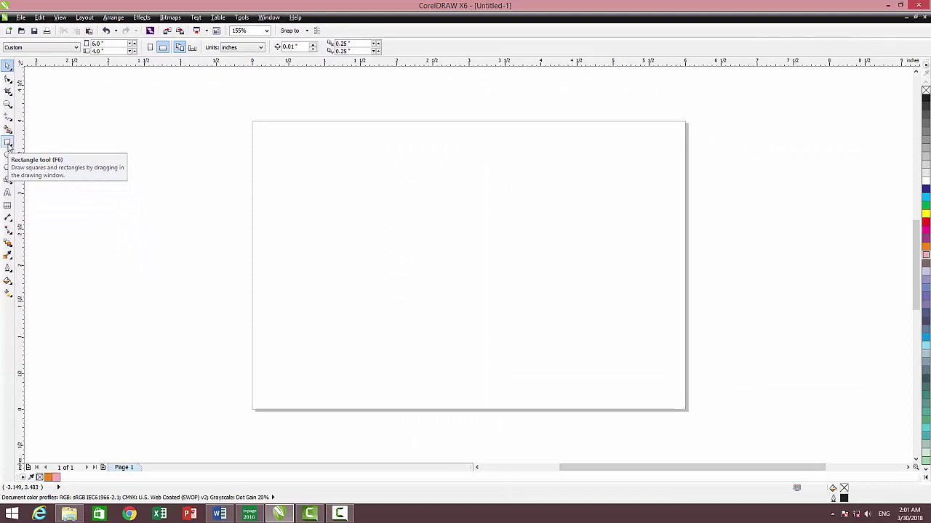
{"action": "double_click", "coordinate": [8, 144]}
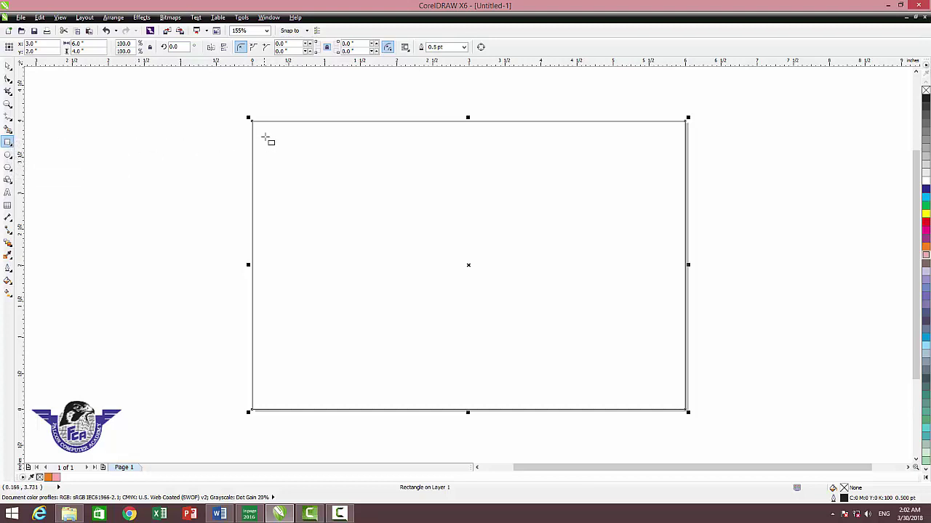
{"action": "left_click_drag", "start_coordinate": [266, 136], "coordinate": [364, 243]}
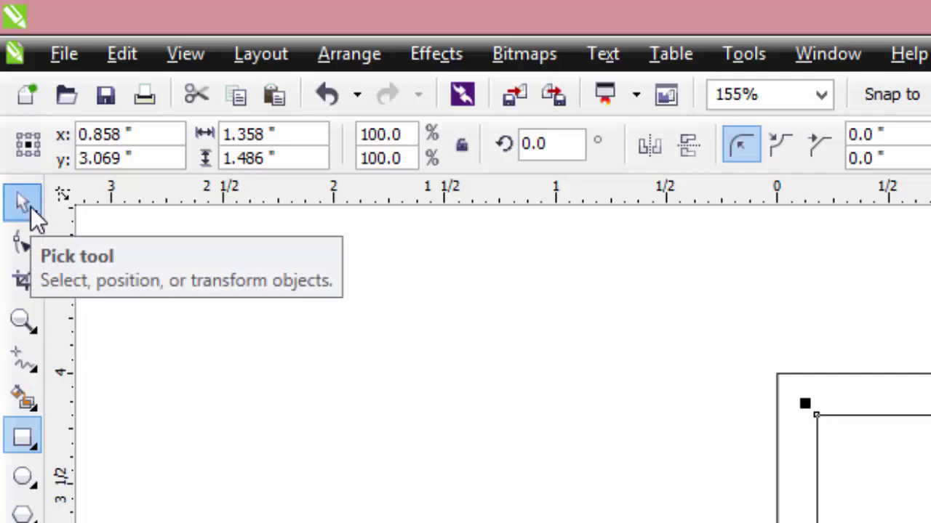
Change the document's drawing units to centimeters with no object selected.
{"action": "left_click", "coordinate": [411, 415]}
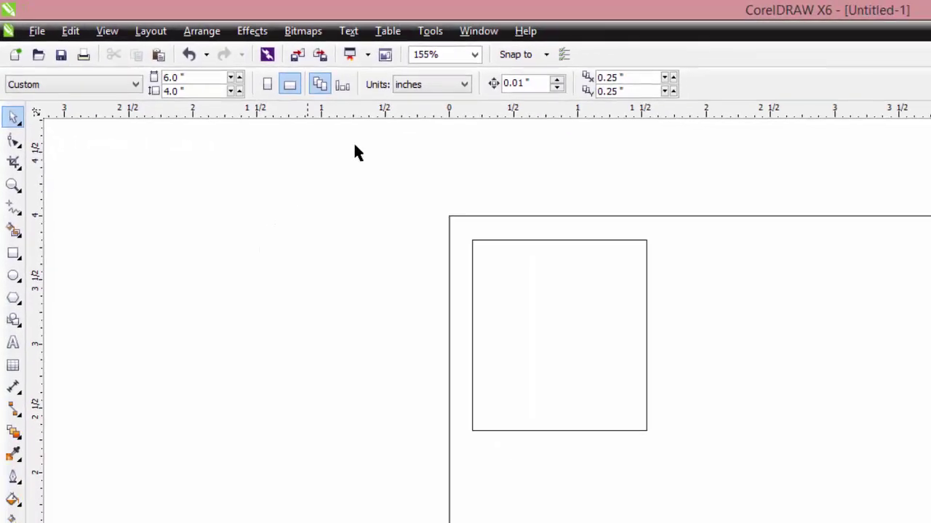
{"action": "left_click", "coordinate": [594, 116]}
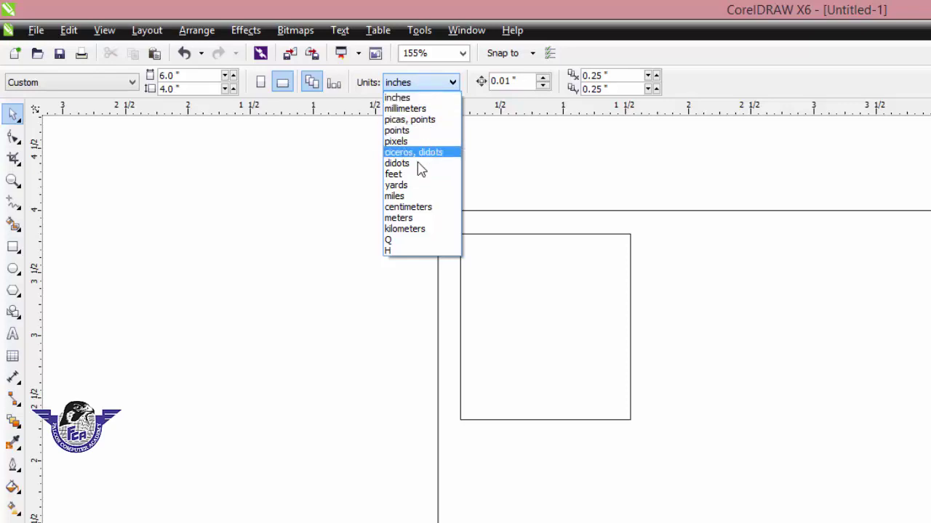
{"action": "left_click", "coordinate": [420, 208]}
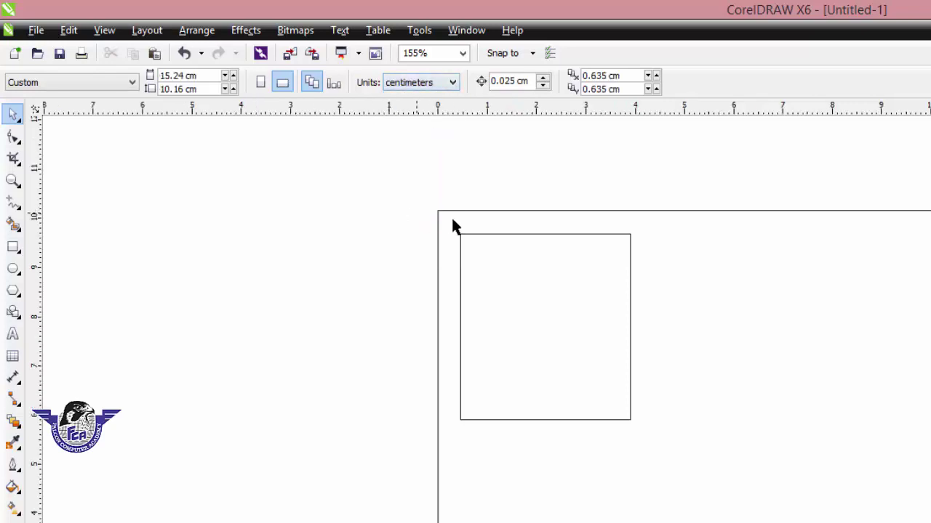
Resize the small rectangle to 3.5 cm wide by 4.5 cm high and shift it closer to the page's left edge.
{"action": "left_click", "coordinate": [492, 255]}
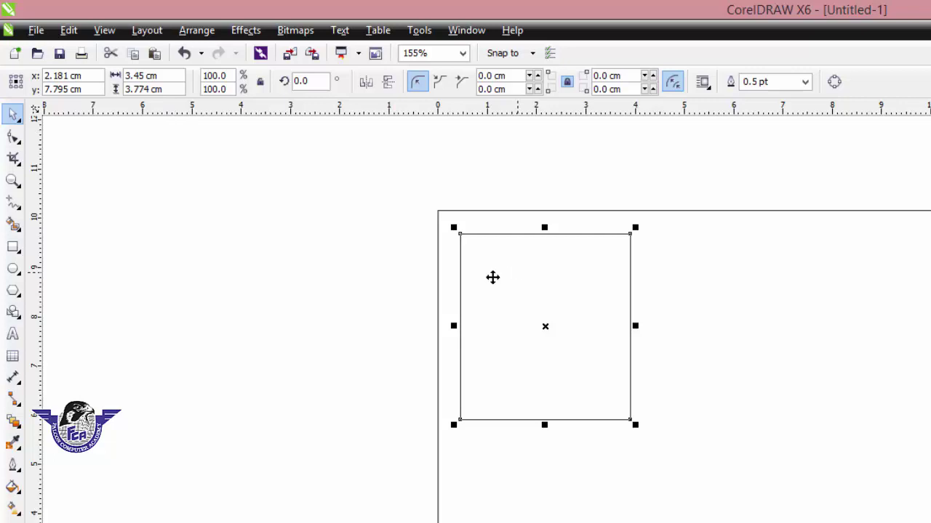
{"action": "left_click", "coordinate": [169, 76]}
{"action": "type", "text": "3.5"}
{"action": "key", "text": "Tab"}
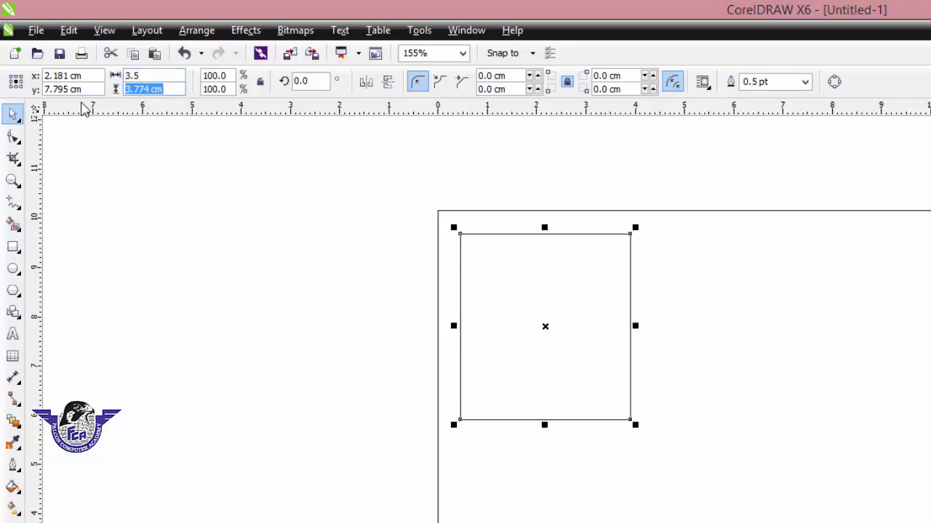
{"action": "type", "text": "4.5"}
{"action": "key", "text": "Return"}
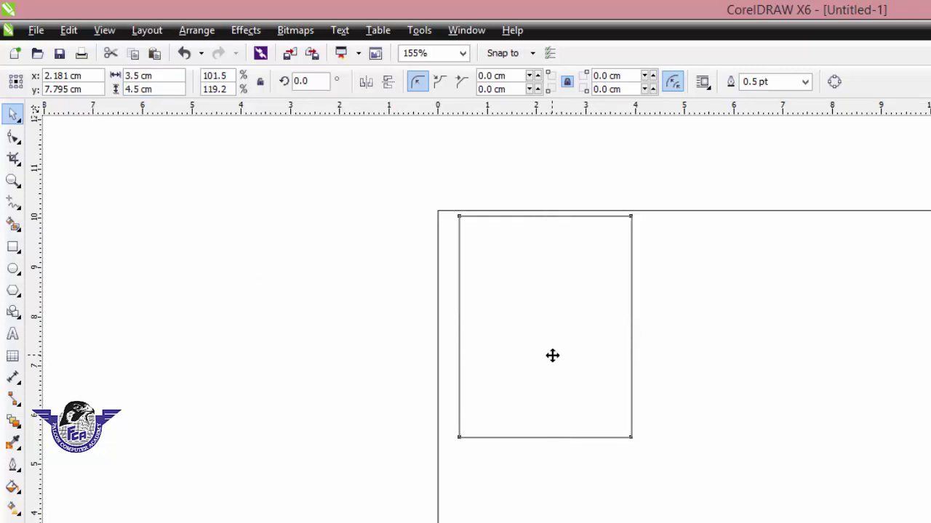
{"action": "left_click_drag", "start_coordinate": [545, 357], "coordinate": [538, 356]}
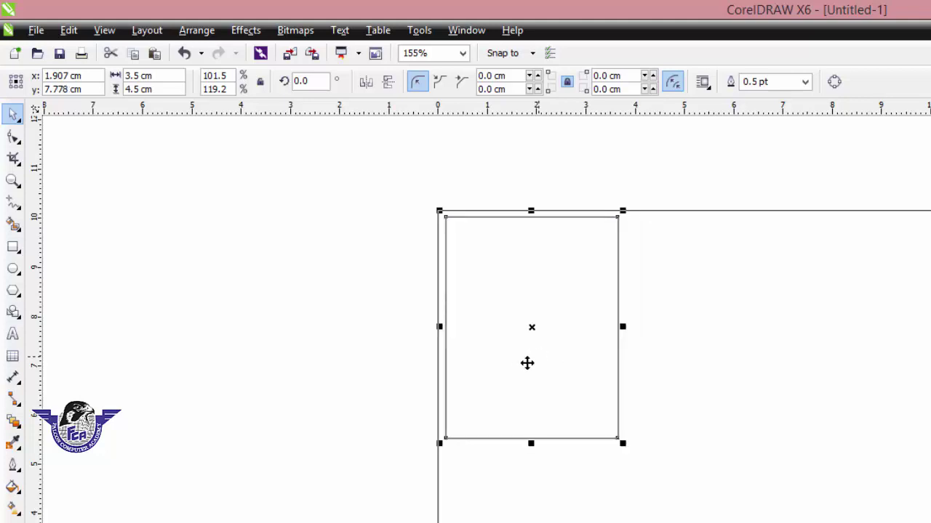
{"action": "left_click", "coordinate": [294, 314]}
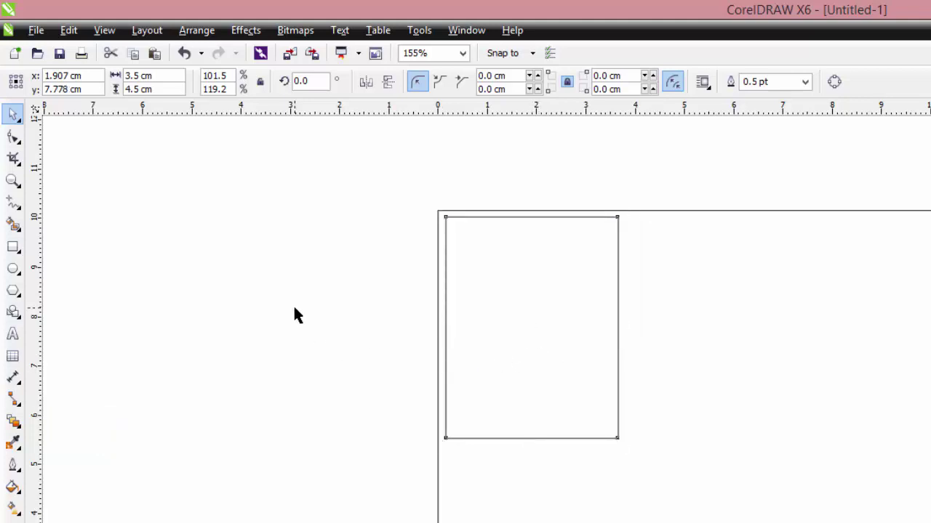
Choose the portrait photo with the white background from the Wallpaper > Pictures folder on drive D for import.
{"action": "right_click", "coordinate": [273, 233]}
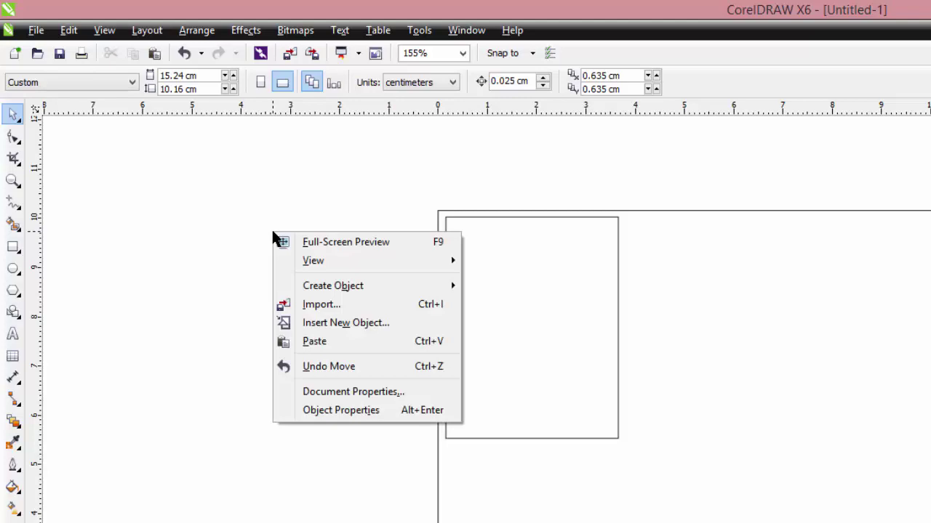
{"action": "left_click", "coordinate": [317, 306]}
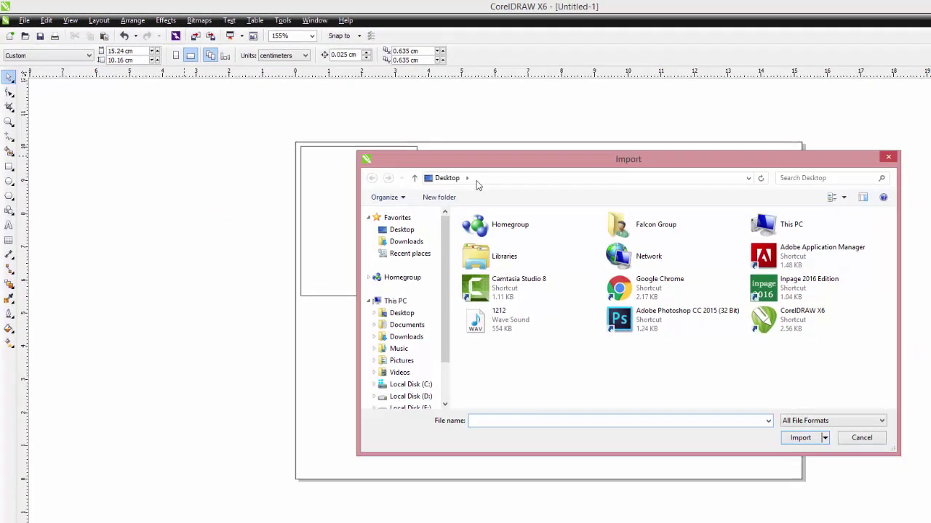
{"action": "left_click_drag", "start_coordinate": [486, 164], "coordinate": [245, 146]}
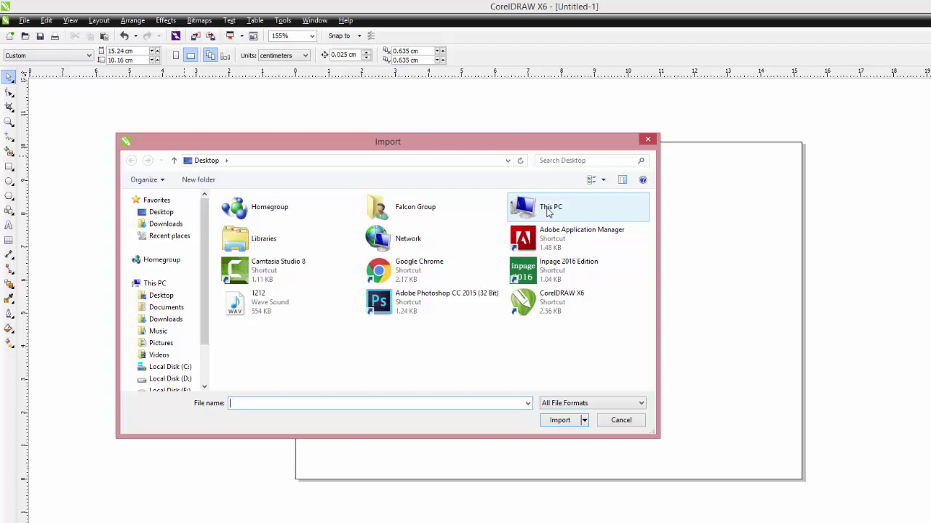
{"action": "double_click", "coordinate": [549, 211]}
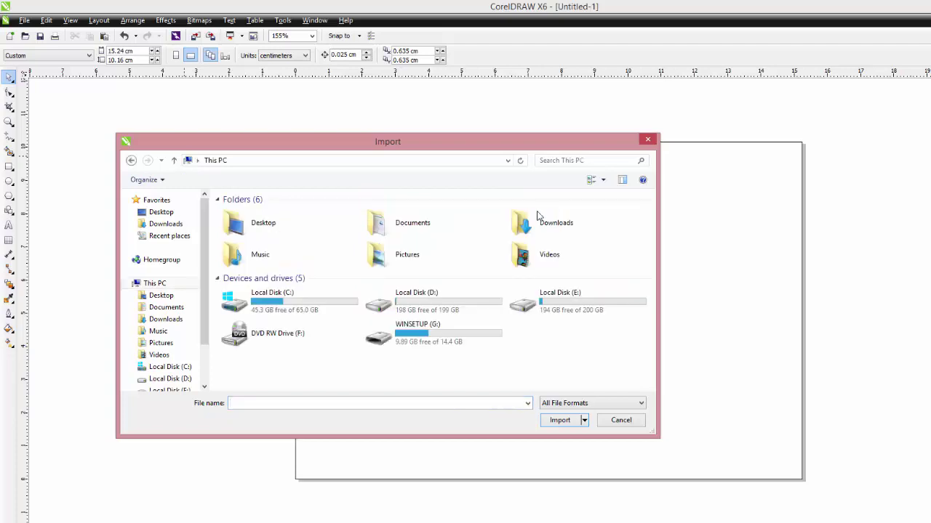
{"action": "double_click", "coordinate": [452, 309]}
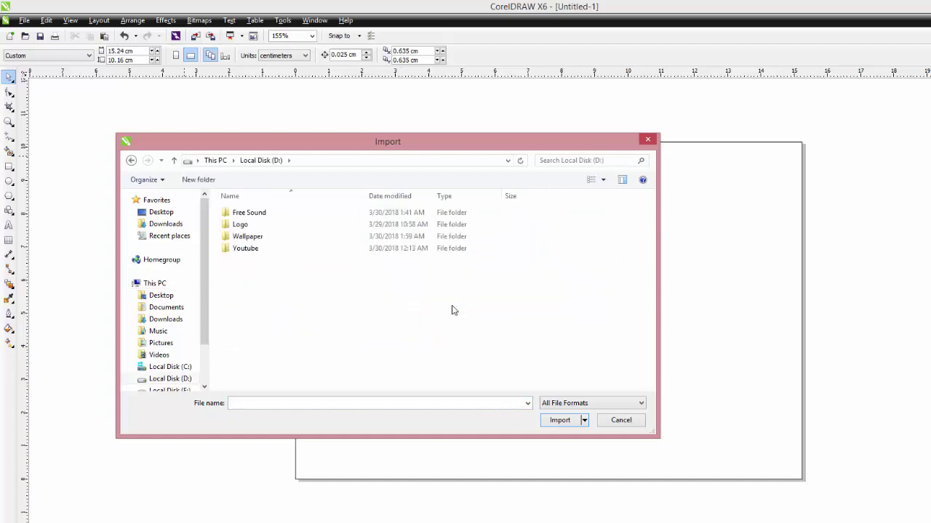
{"action": "double_click", "coordinate": [266, 238]}
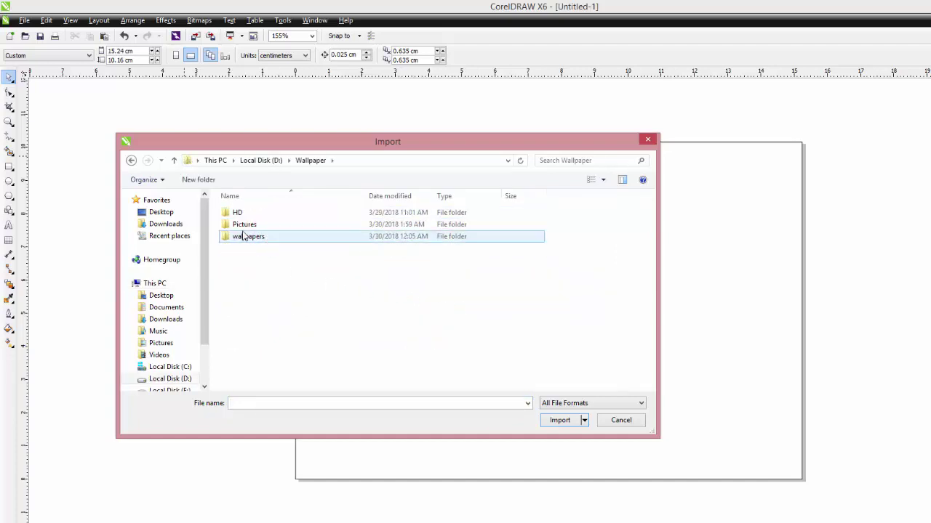
{"action": "double_click", "coordinate": [251, 224]}
{"action": "left_click", "coordinate": [250, 240]}
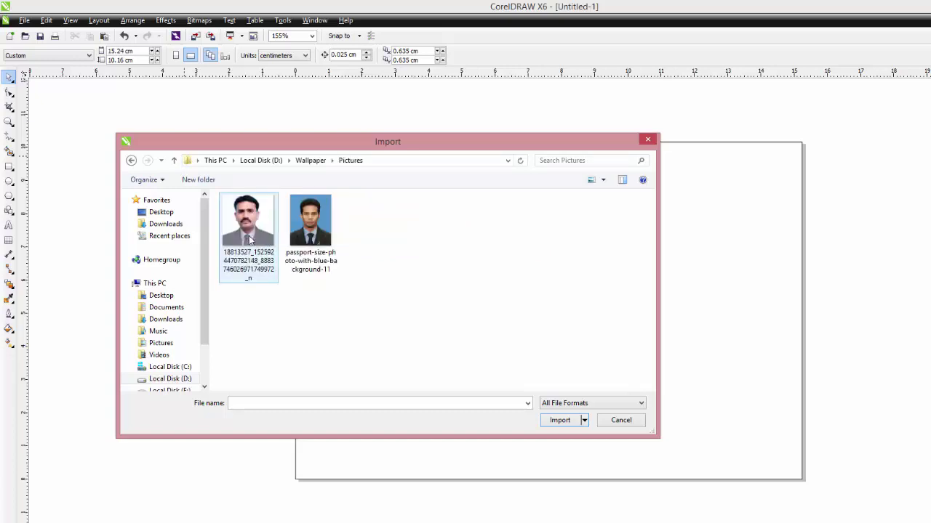
{"action": "left_click", "coordinate": [567, 421]}
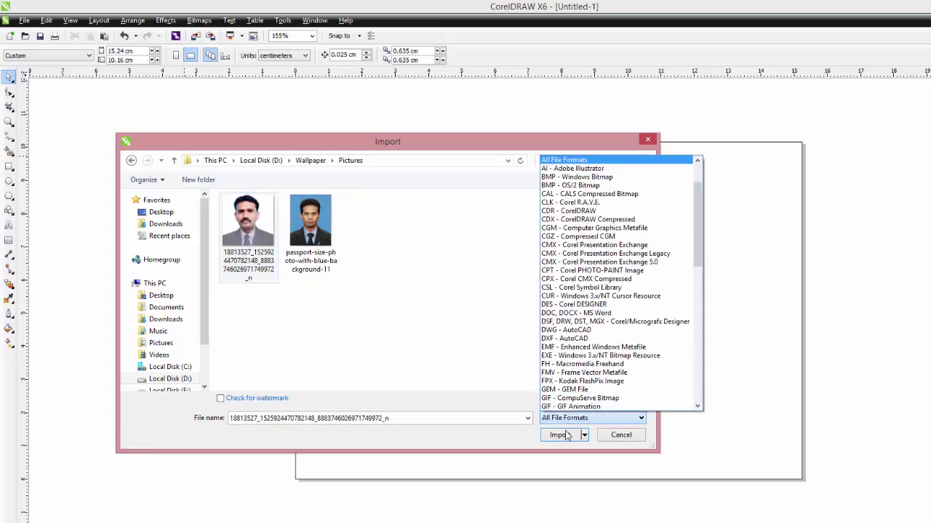
{"action": "left_click", "coordinate": [562, 438]}
{"action": "left_click", "coordinate": [560, 435]}
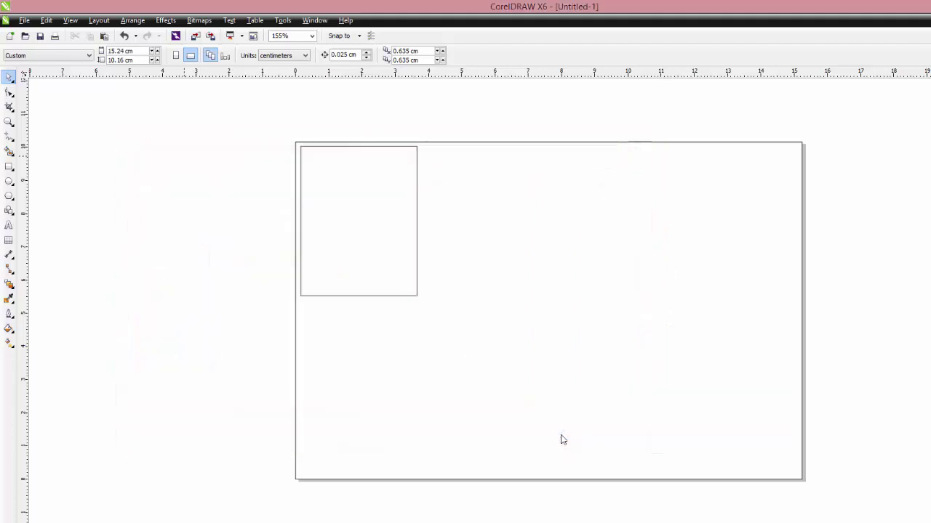
Place the imported photo on the page at about 5.35 cm square, beside the small rectangle.
{"action": "left_click_drag", "start_coordinate": [259, 177], "coordinate": [453, 370]}
{"action": "left_click_drag", "start_coordinate": [434, 301], "coordinate": [618, 280]}
{"action": "left_click_drag", "start_coordinate": [440, 346], "coordinate": [454, 334]}
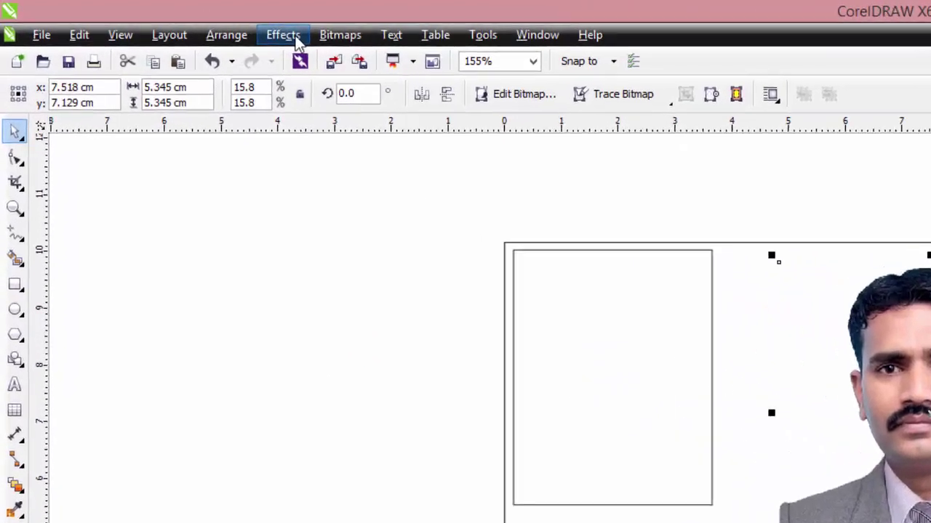
PowerClip the photo inside the 3.5 by 4.5 cm rectangle.
{"action": "left_click", "coordinate": [202, 25]}
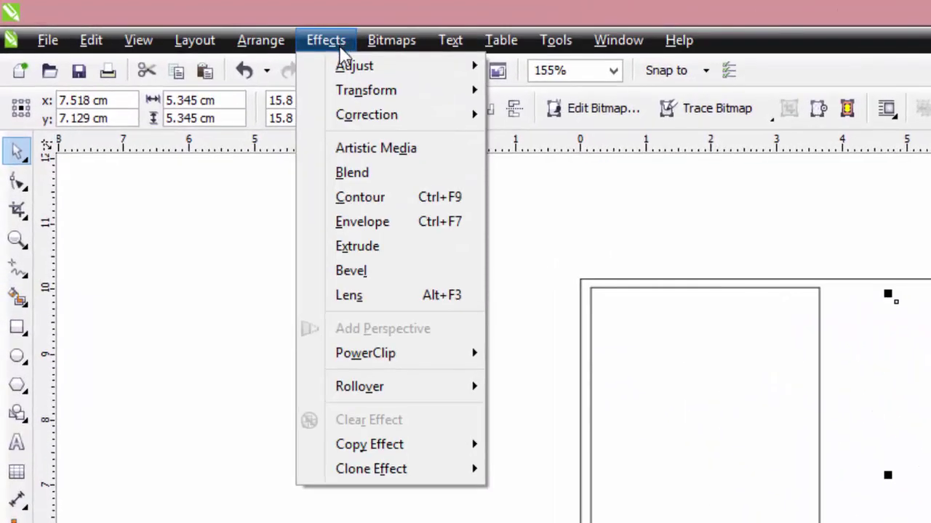
{"action": "mouse_move", "coordinate": [419, 358]}
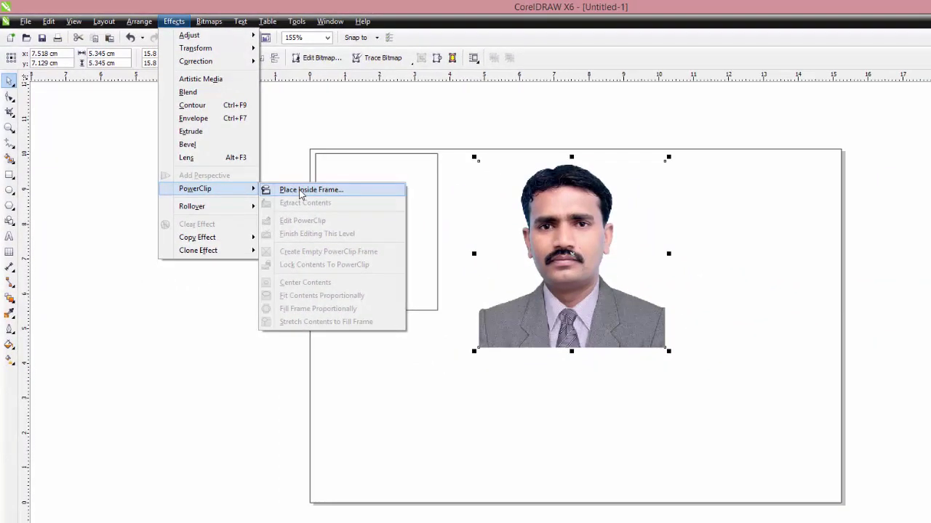
{"action": "left_click", "coordinate": [300, 190]}
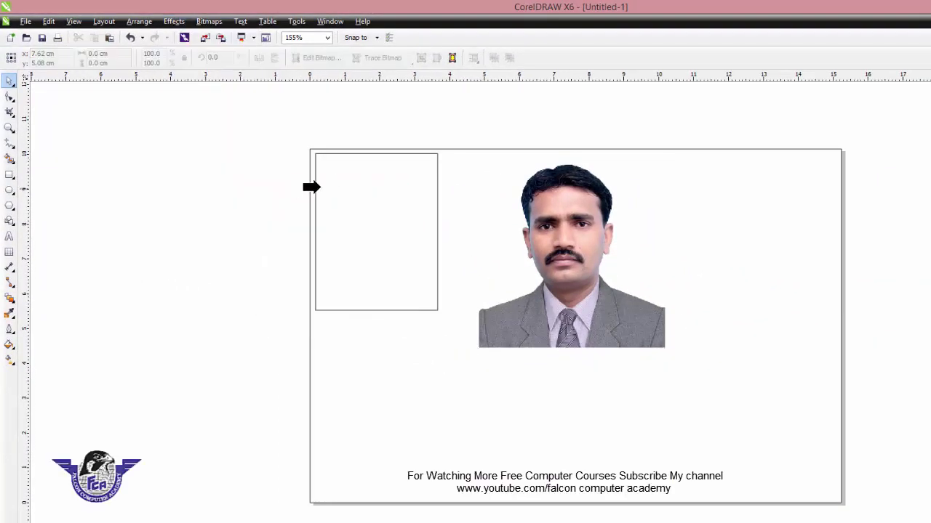
{"action": "left_click", "coordinate": [340, 179]}
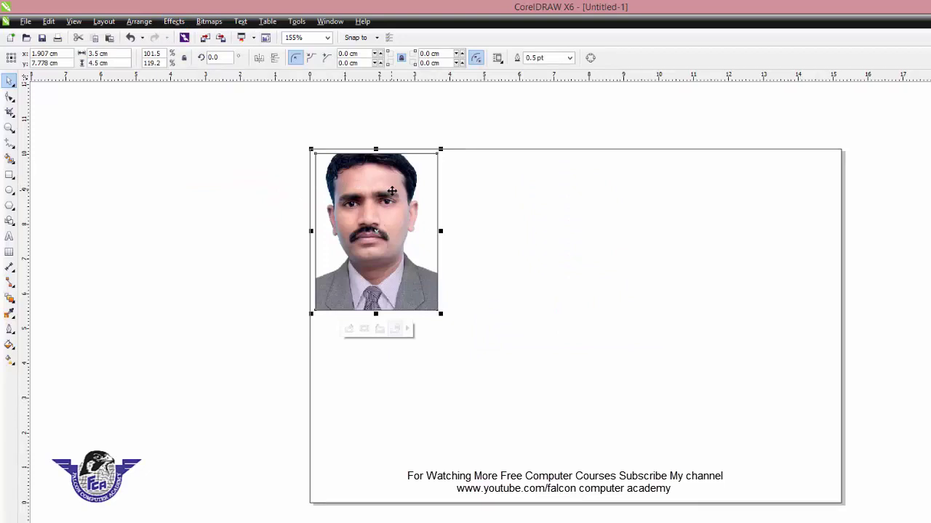
Edit the PowerClip contents, scaling the portrait to about 4.29 cm square and aligning its lower edge with the frame, and finish editing.
{"action": "right_click", "coordinate": [367, 177]}
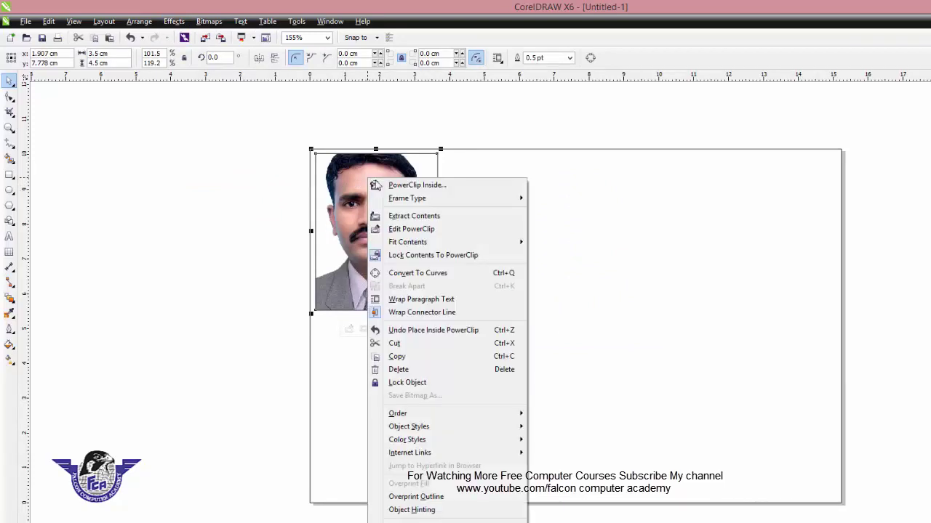
{"action": "left_click", "coordinate": [402, 229]}
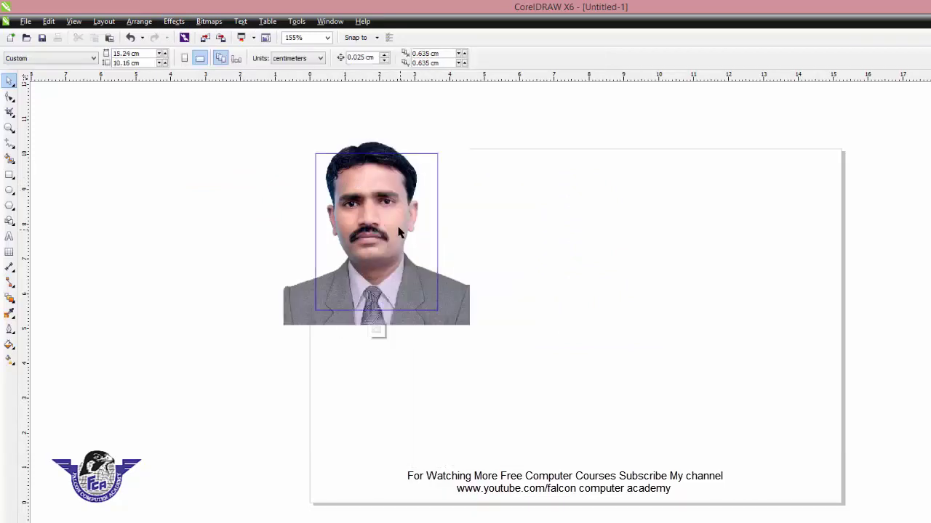
{"action": "left_click", "coordinate": [393, 214]}
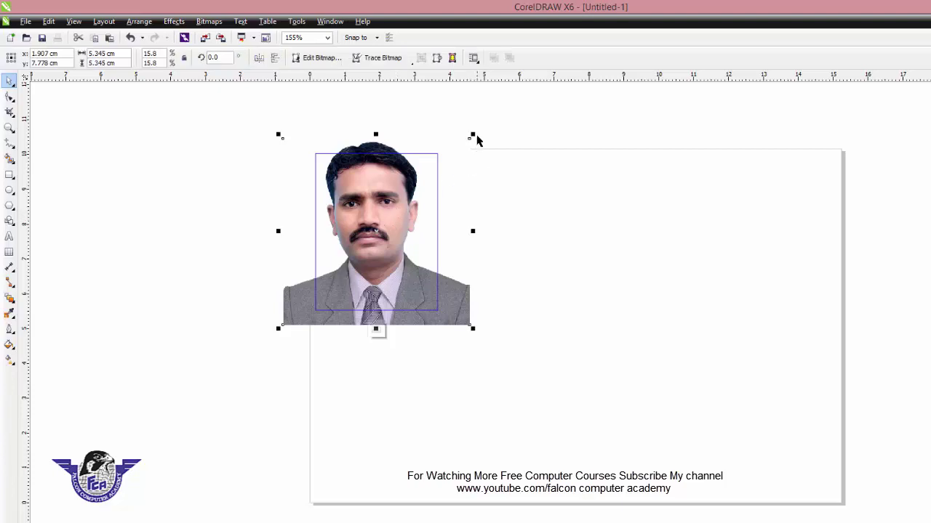
{"action": "left_click_drag", "start_coordinate": [473, 135], "coordinate": [470, 154]}
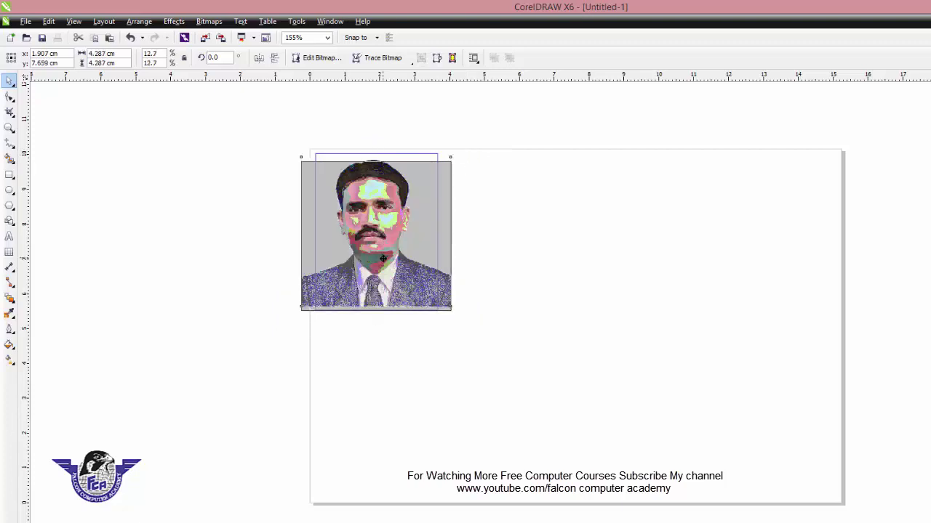
{"action": "right_click", "coordinate": [374, 206]}
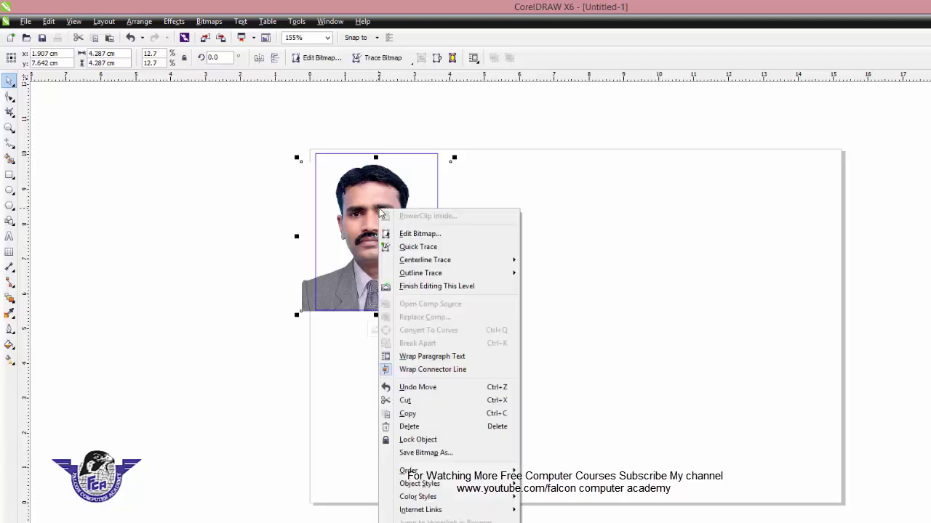
{"action": "left_click", "coordinate": [412, 287]}
{"action": "left_click", "coordinate": [263, 259]}
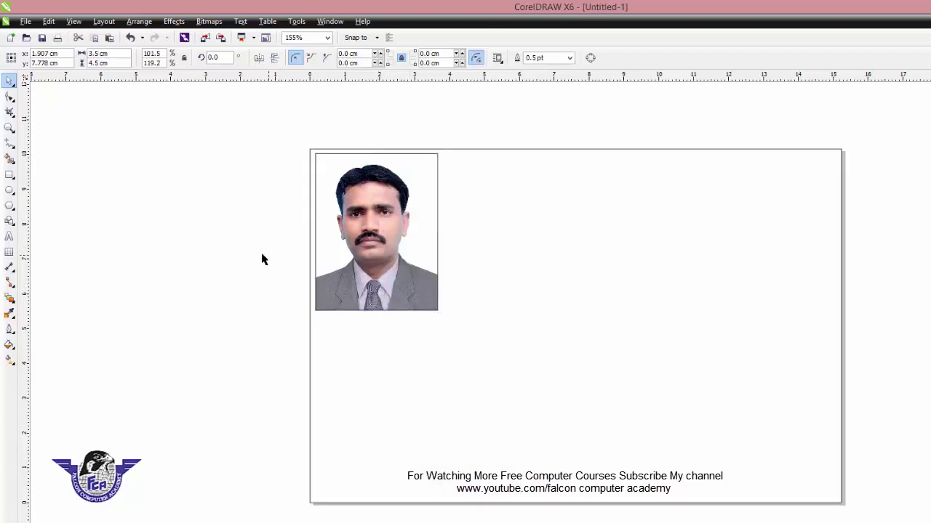
Duplicate the framed portrait horizontally to make a row of four evenly spaced photos across the page.
{"action": "left_click", "coordinate": [391, 254]}
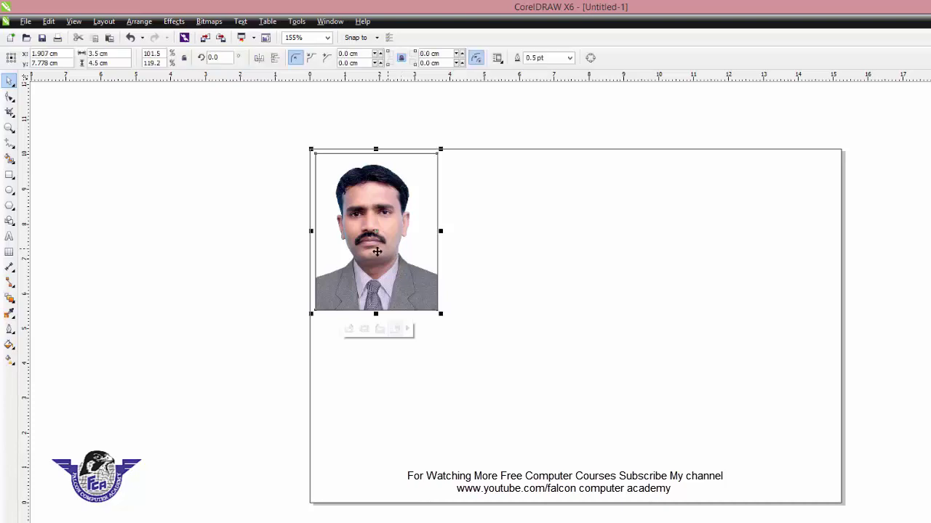
{"action": "left_click", "coordinate": [375, 252]}
{"action": "left_click_drag", "start_coordinate": [376, 251], "coordinate": [504, 261]}
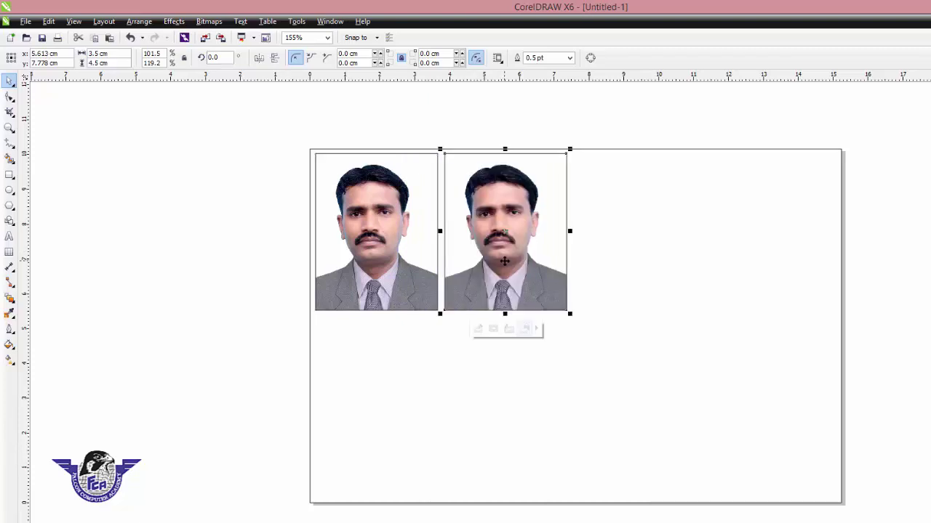
{"action": "key", "text": "ctrl+d"}
{"action": "key", "text": "ctrl+d"}
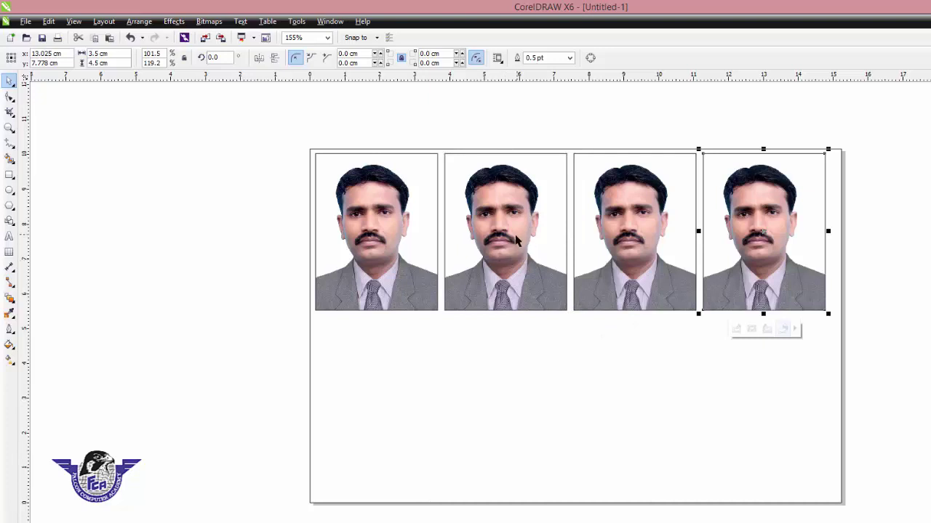
Select the whole row of four photos and place a duplicate row directly below it.
{"action": "left_click", "coordinate": [259, 150]}
{"action": "left_click_drag", "start_coordinate": [252, 123], "coordinate": [888, 356]}
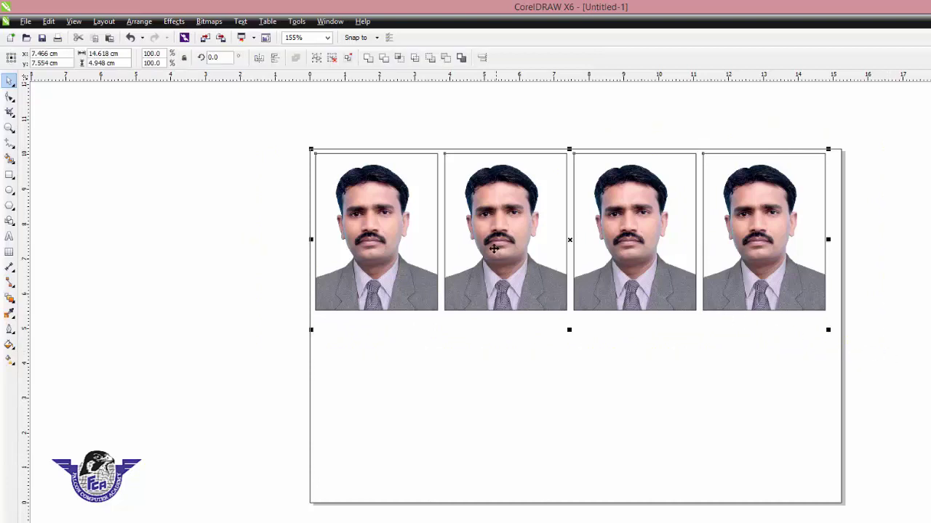
{"action": "left_click_drag", "start_coordinate": [494, 249], "coordinate": [499, 420]}
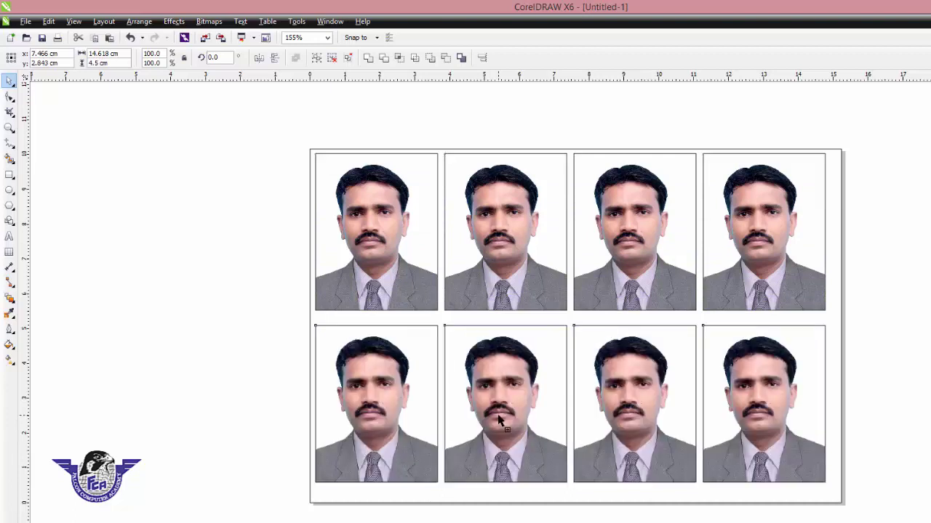
{"action": "left_click", "coordinate": [237, 249]}
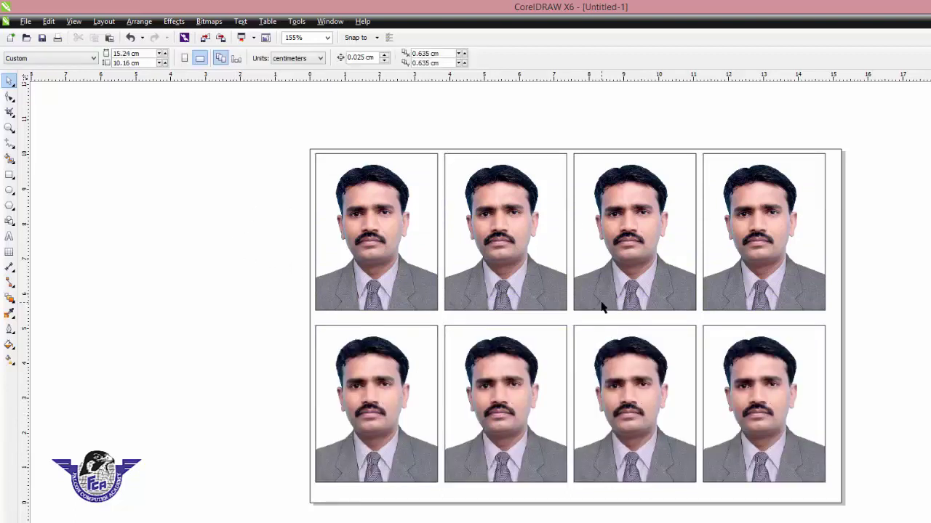
Group all eight passport photos and center the group on the page.
{"action": "left_click_drag", "start_coordinate": [270, 145], "coordinate": [837, 498]}
{"action": "right_click", "coordinate": [512, 246]}
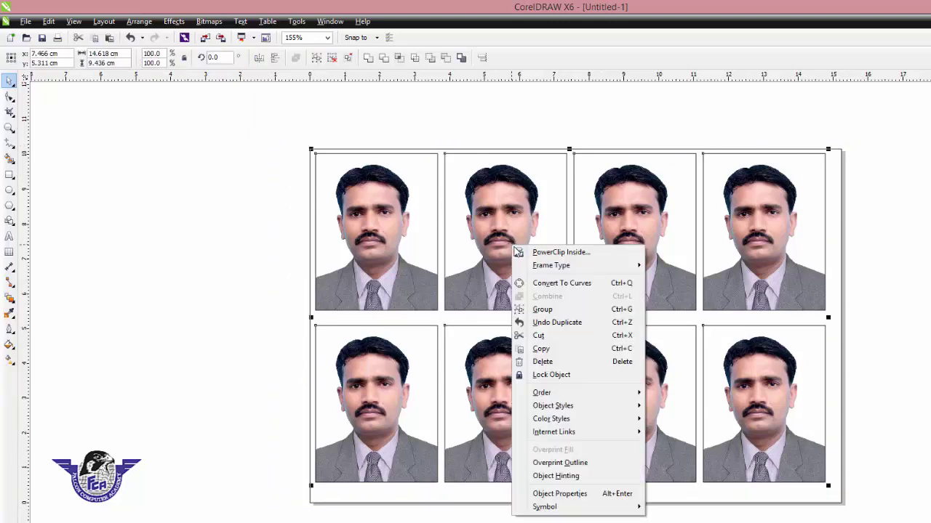
{"action": "left_click", "coordinate": [623, 314]}
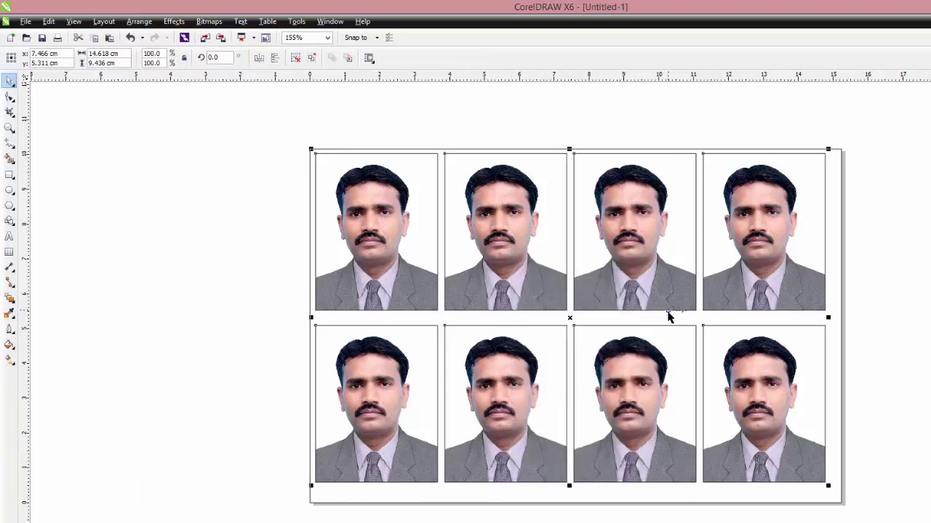
{"action": "key", "text": "p"}
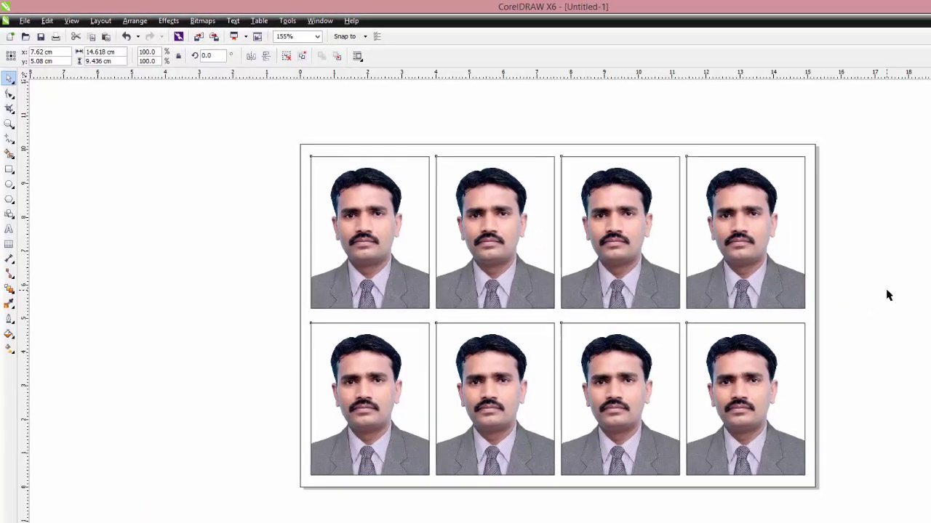
Select the page-size rectangle together with the photo group and change their outlines to a black hairline.
{"action": "left_click", "coordinate": [883, 261]}
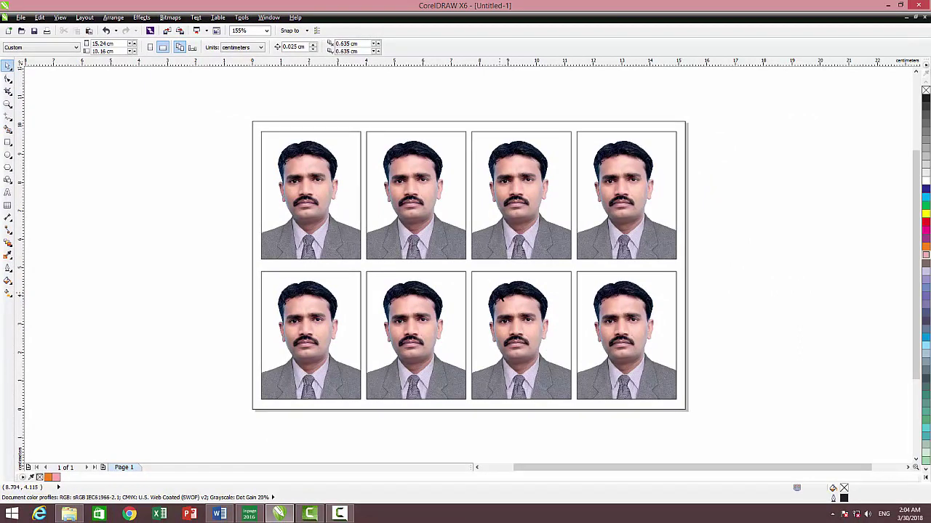
{"action": "left_click_drag", "start_coordinate": [214, 105], "coordinate": [762, 435]}
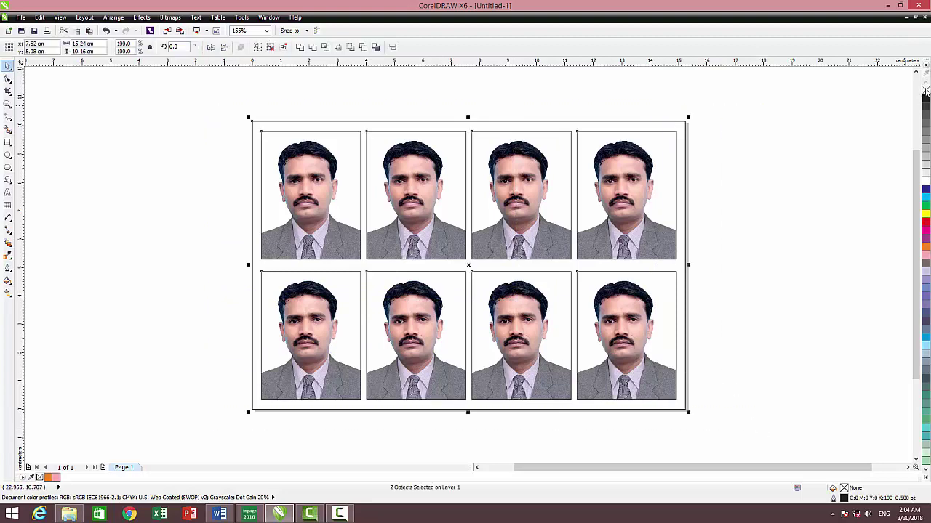
{"action": "right_click", "coordinate": [926, 91]}
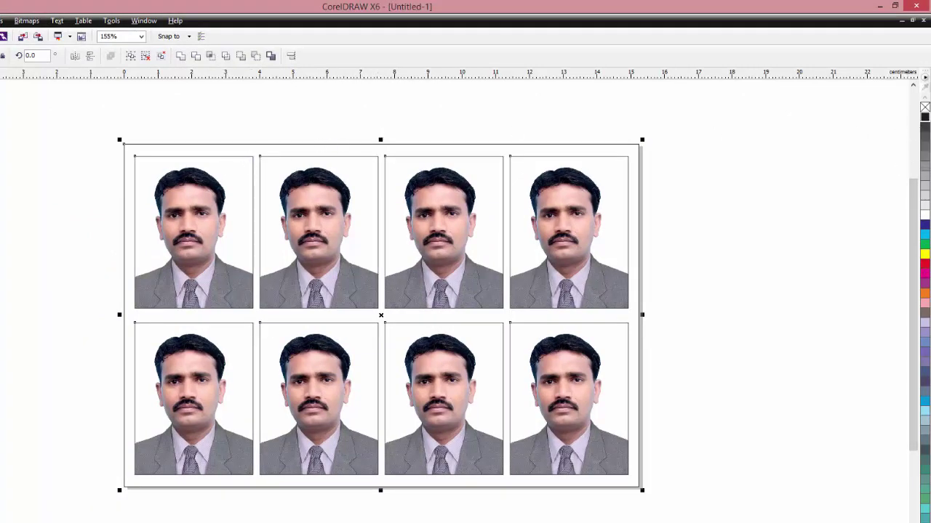
Start exporting the layout, choosing the Desktop as the destination and naming the file 6x4.
{"action": "left_click", "coordinate": [13, 21]}
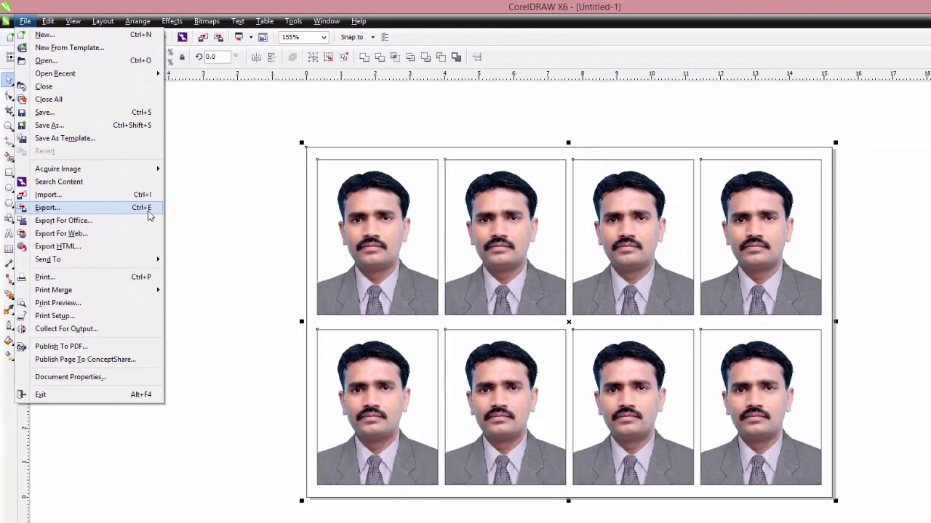
{"action": "left_click", "coordinate": [179, 266]}
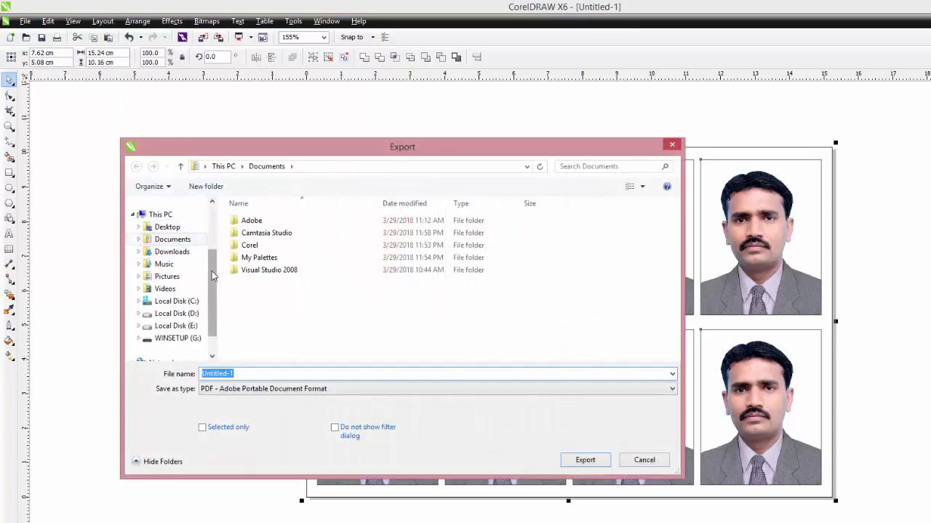
{"action": "scroll", "coordinate": [212, 274], "scroll_direction": "up", "scroll_amount": 2}
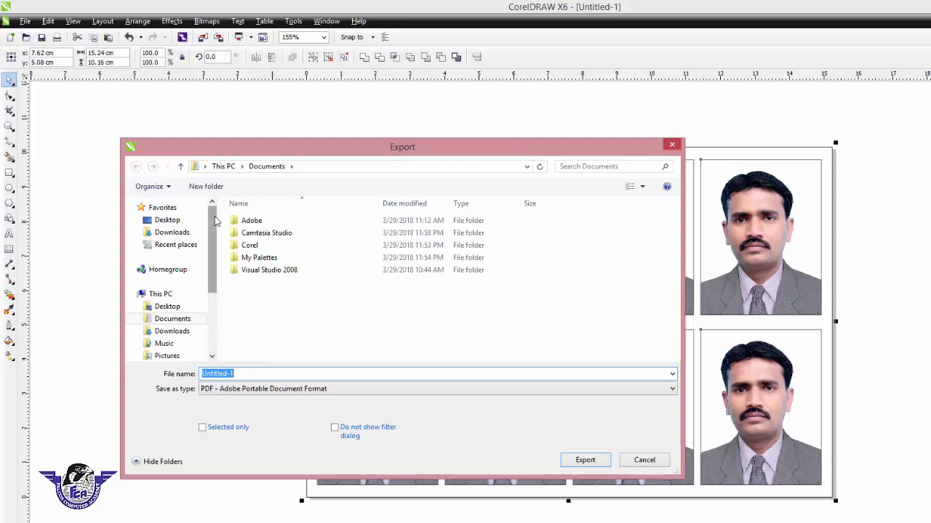
{"action": "left_click", "coordinate": [174, 221]}
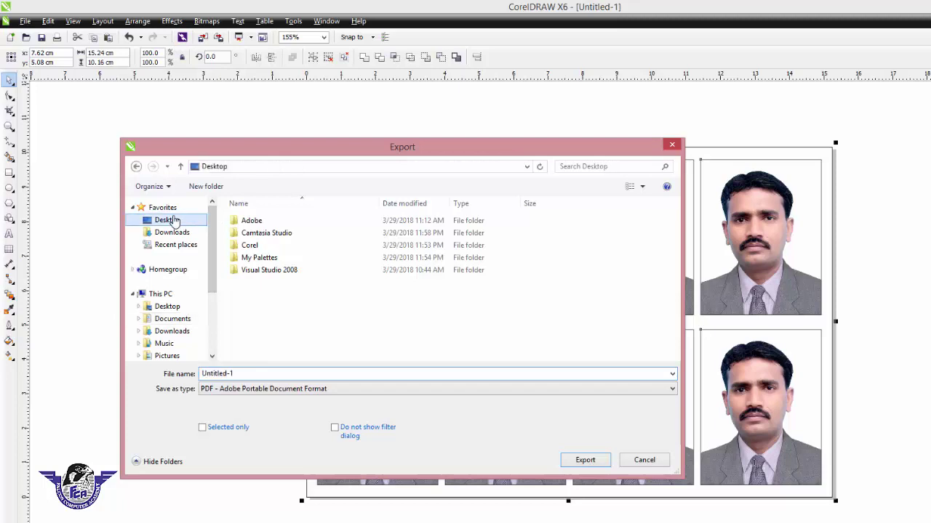
{"action": "double_click", "coordinate": [227, 373]}
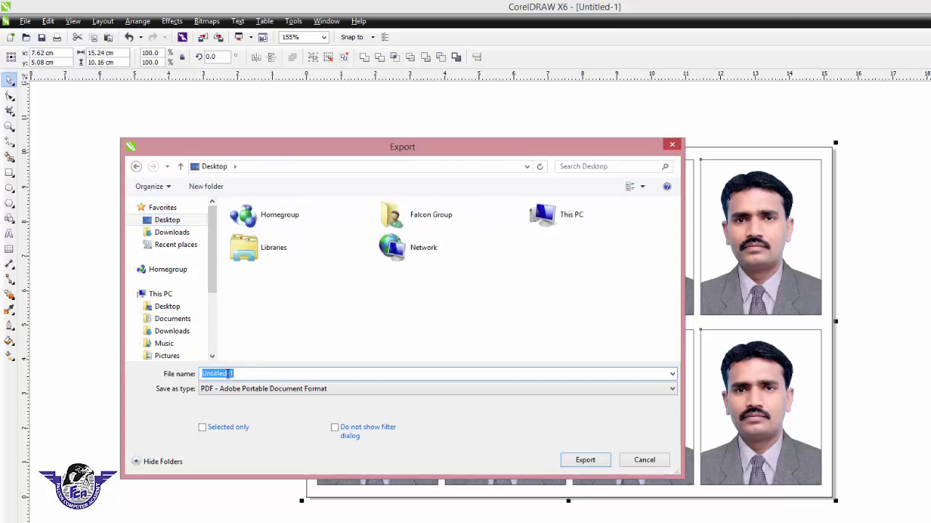
{"action": "type", "text": "6"}
{"action": "type", "text": "x6"}
Export only the selected objects in JPG - JPEG Bitmaps format, accepting the CMYK Color (32-bit) and 80% quality settings.
{"action": "left_click", "coordinate": [233, 391]}
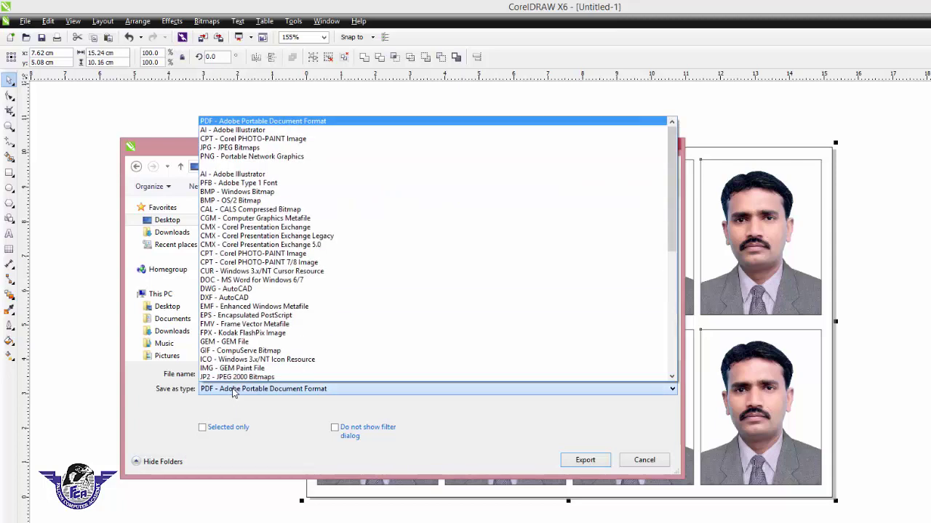
{"action": "scroll", "coordinate": [237, 272], "scroll_direction": "down", "scroll_amount": 3}
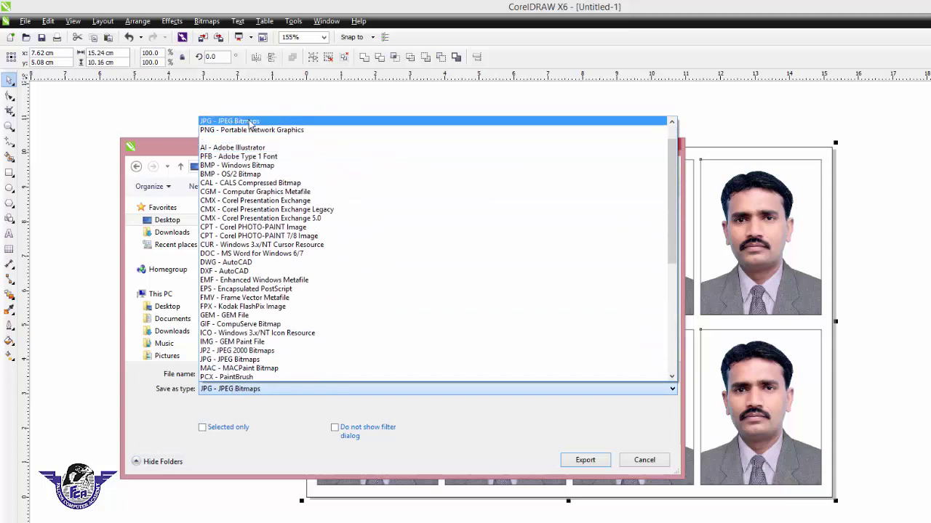
{"action": "left_click", "coordinate": [249, 122]}
{"action": "left_click", "coordinate": [221, 430]}
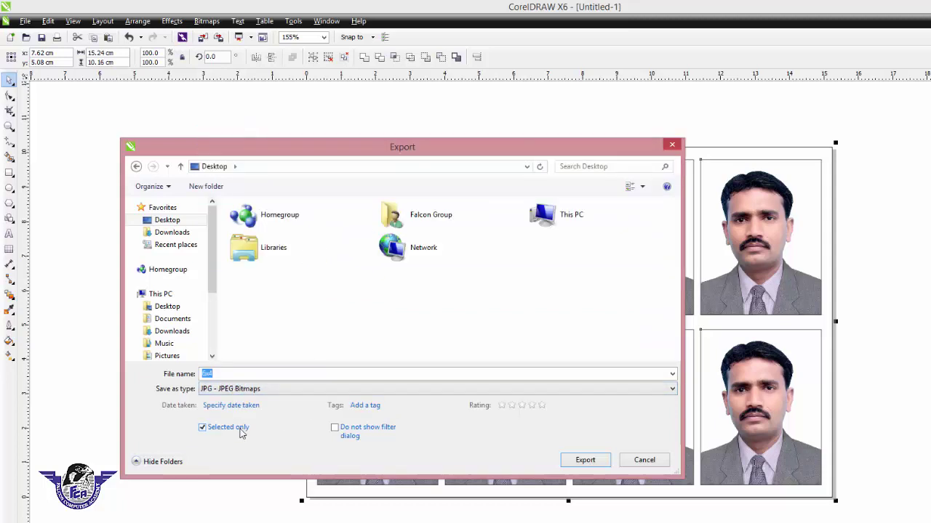
{"action": "left_click", "coordinate": [584, 460]}
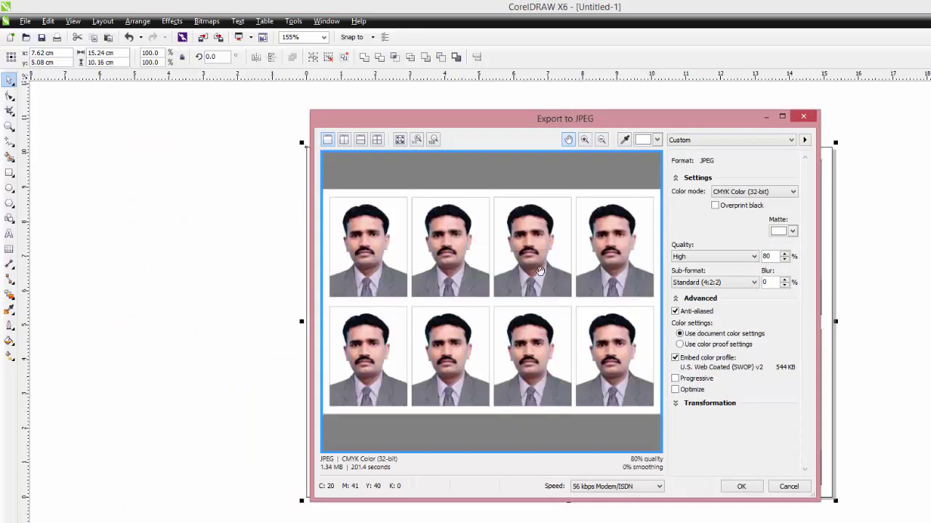
{"action": "left_click", "coordinate": [739, 488]}
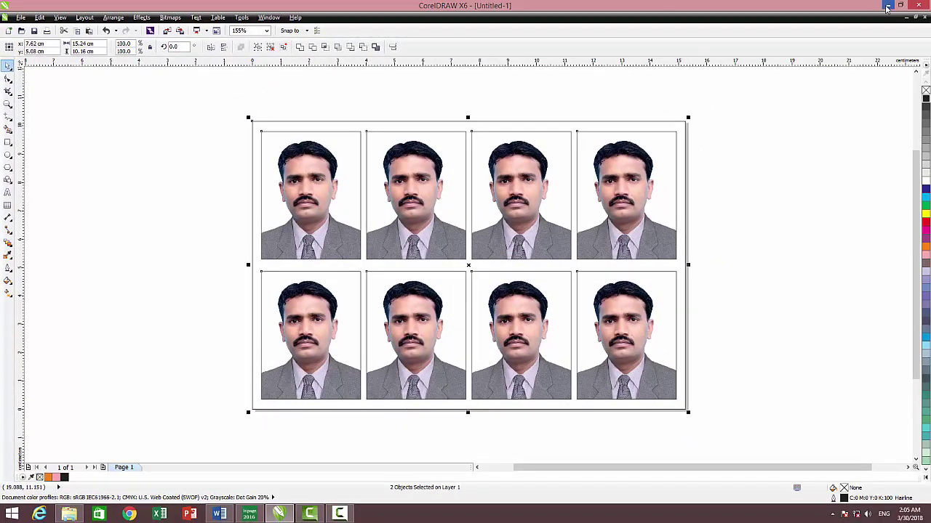
Switch to the Windows desktop and open the exported 6x4 image to check it.
{"action": "left_click", "coordinate": [886, 8]}
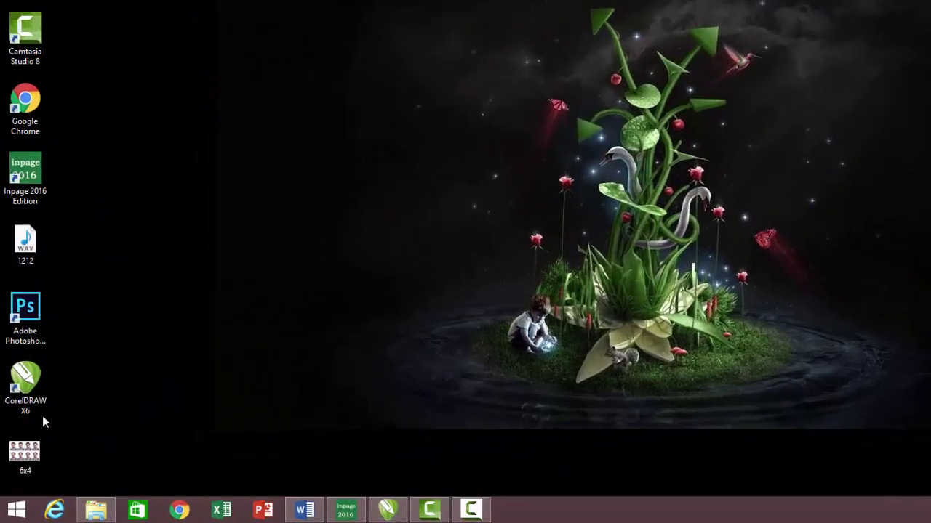
{"action": "double_click", "coordinate": [18, 474]}
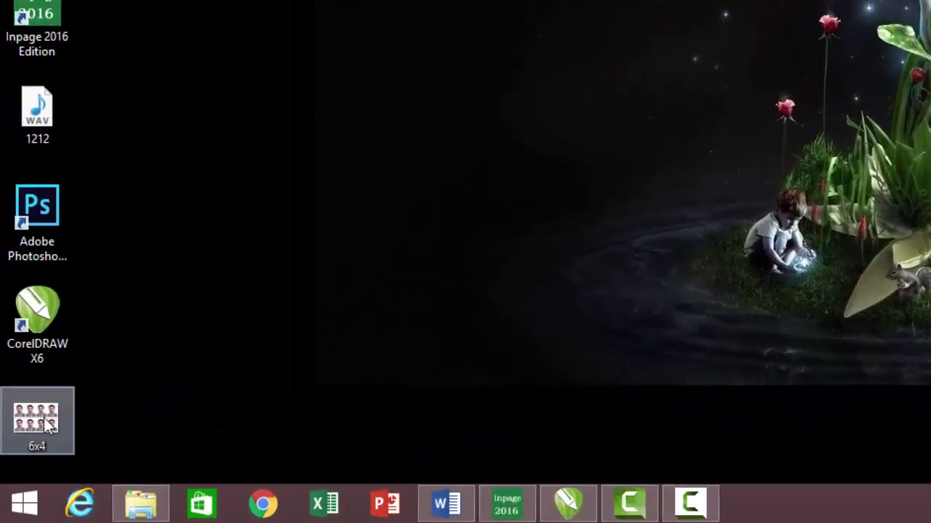